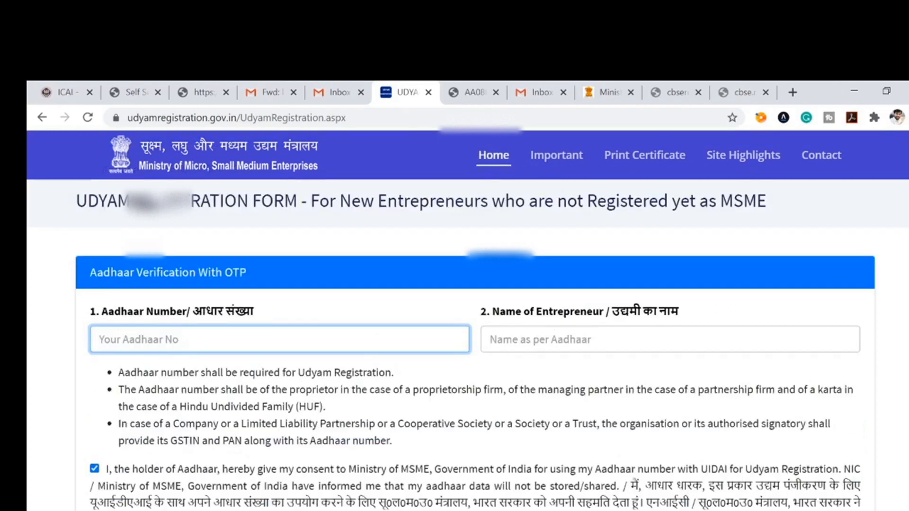
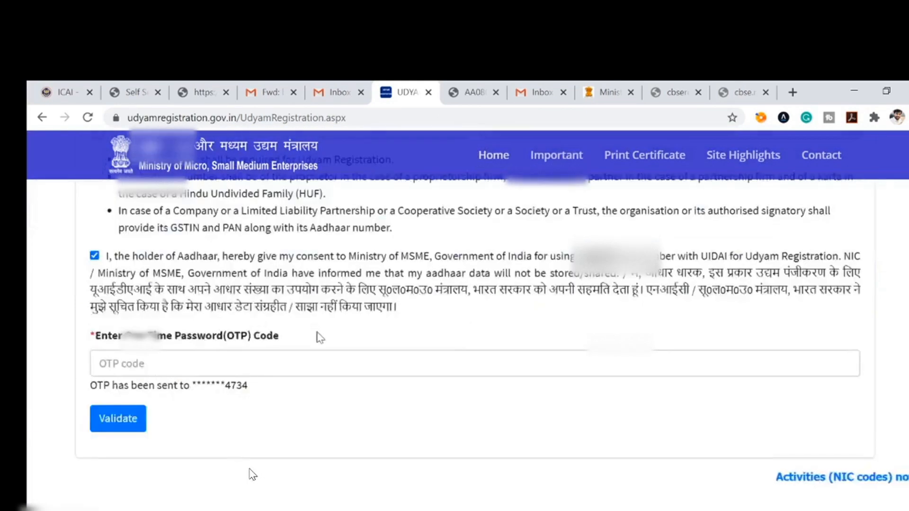
Step: Enter the entrepreneur's Aadhaar number and get ready to enter the one-time password
{"action": "scroll", "coordinate": [167, 433], "scroll_direction": "up", "scroll_amount": 2}
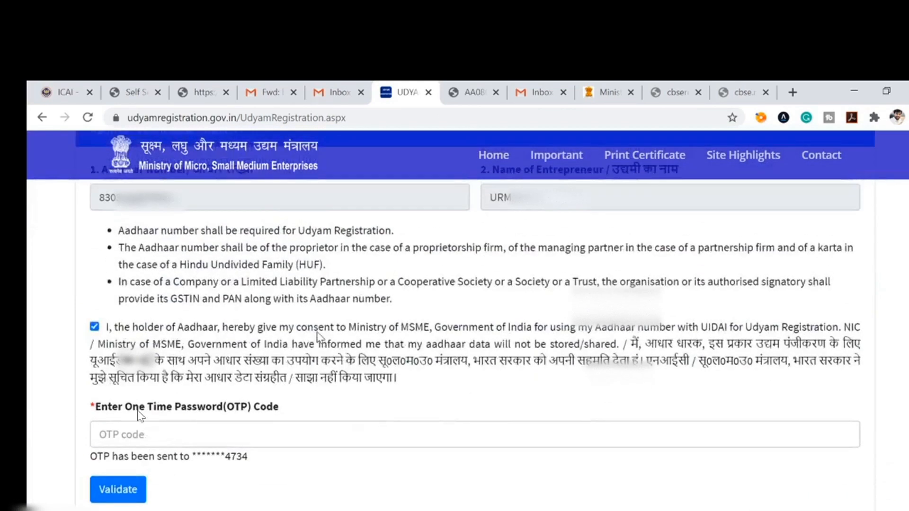
{"action": "left_click", "coordinate": [148, 443]}
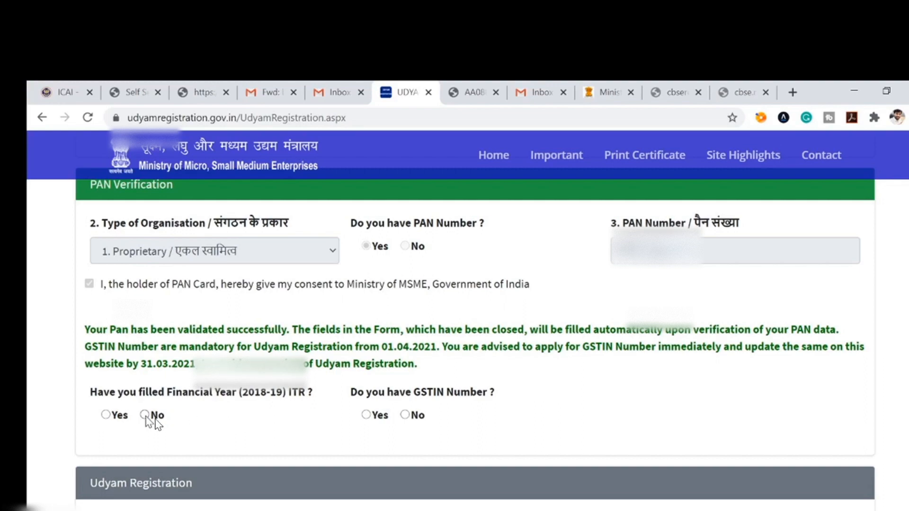
Step: Answer No to the 2018-19 ITR question and check the GST certificate page's address
{"action": "left_click", "coordinate": [145, 415]}
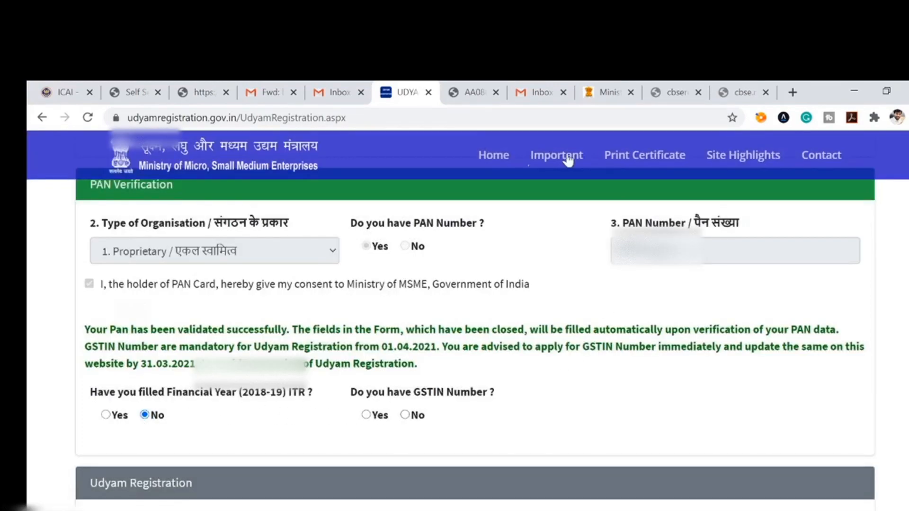
{"action": "left_click", "coordinate": [474, 90]}
{"action": "left_click", "coordinate": [470, 116]}
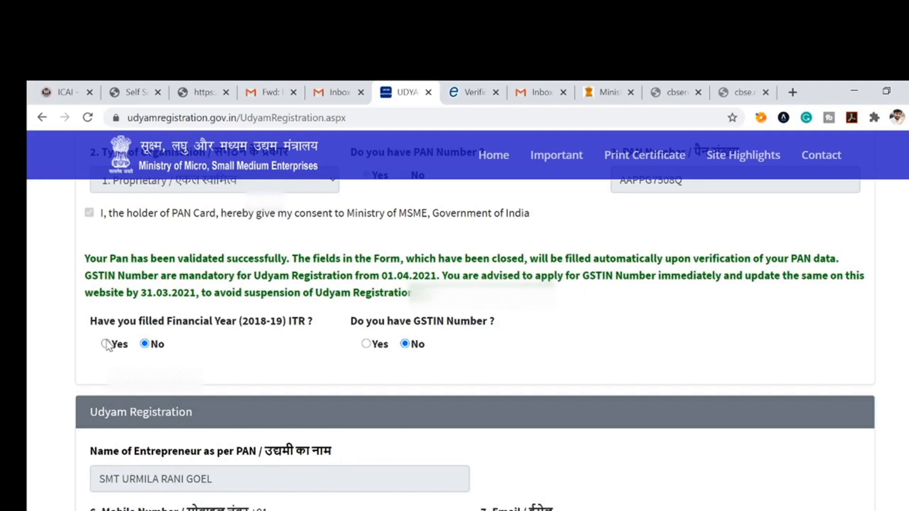
Step: Answer Yes to having filed the 2018-19 ITR and fill the e-mail from a saved address
{"action": "left_click", "coordinate": [106, 345]}
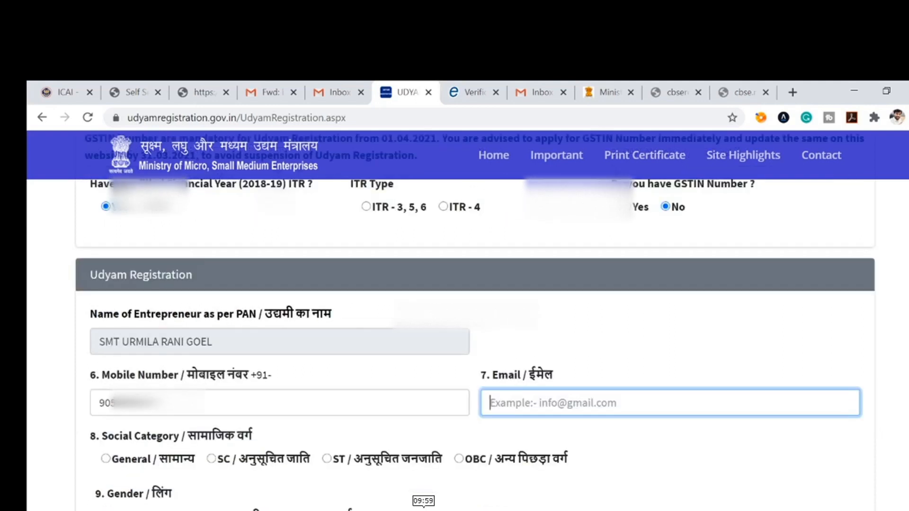
{"action": "type", "text": "g"}
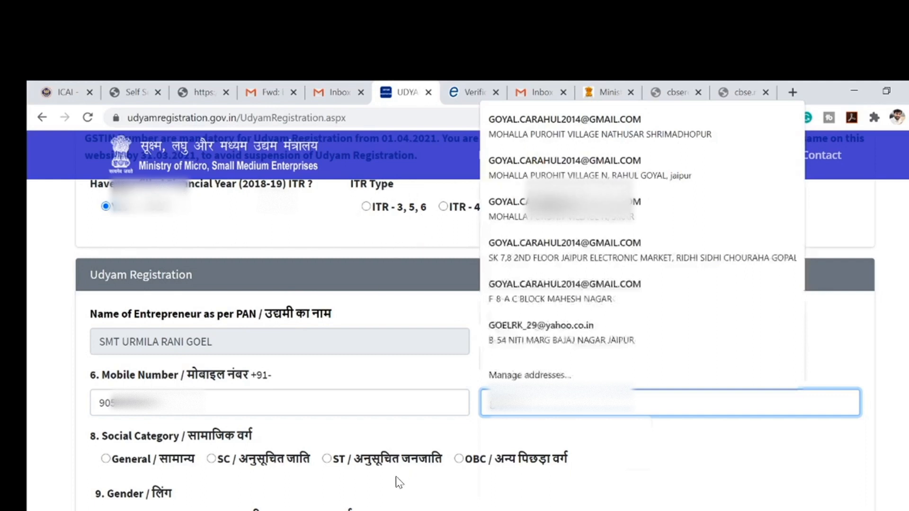
{"action": "type", "text": "e"}
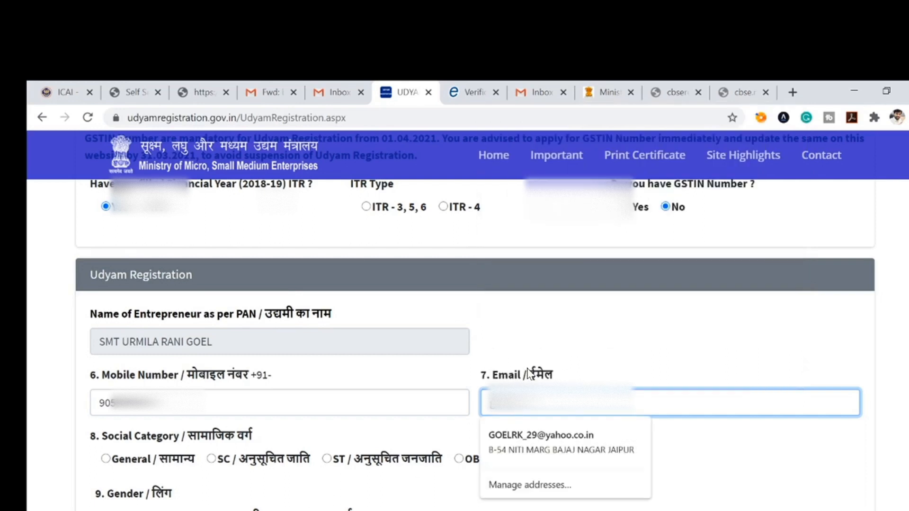
{"action": "left_click", "coordinate": [519, 437]}
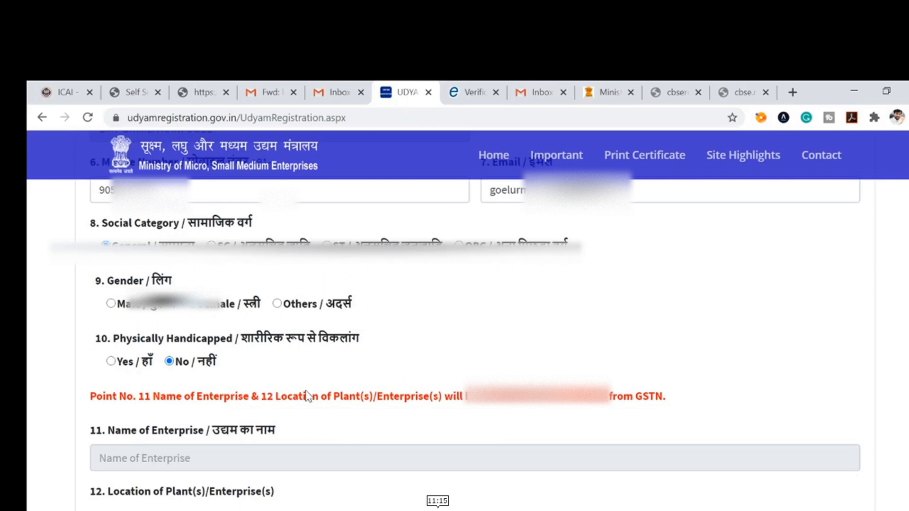
Step: Begin filling the official address with the flat/door number
{"action": "scroll", "coordinate": [307, 395], "scroll_direction": "up", "scroll_amount": 7}
{"action": "scroll", "coordinate": [264, 266], "scroll_direction": "up", "scroll_amount": 3}
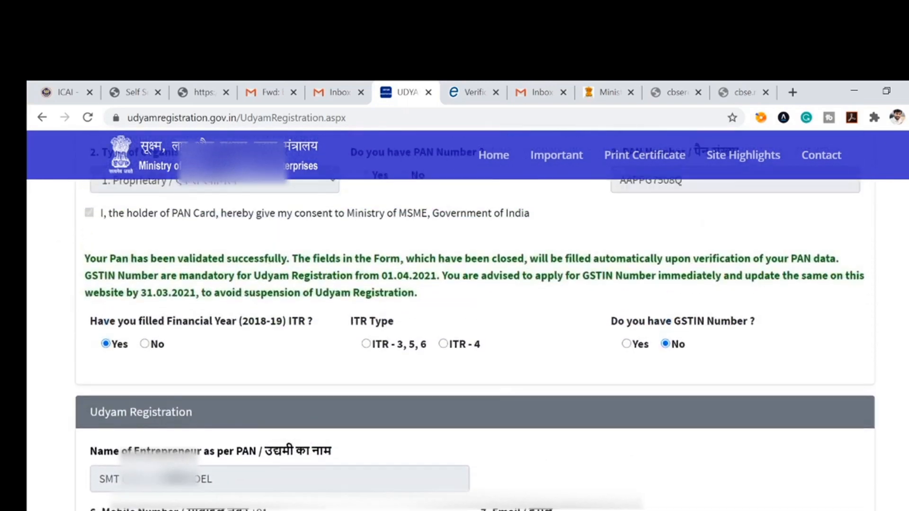
{"action": "scroll", "coordinate": [264, 266], "scroll_direction": "down", "scroll_amount": 10}
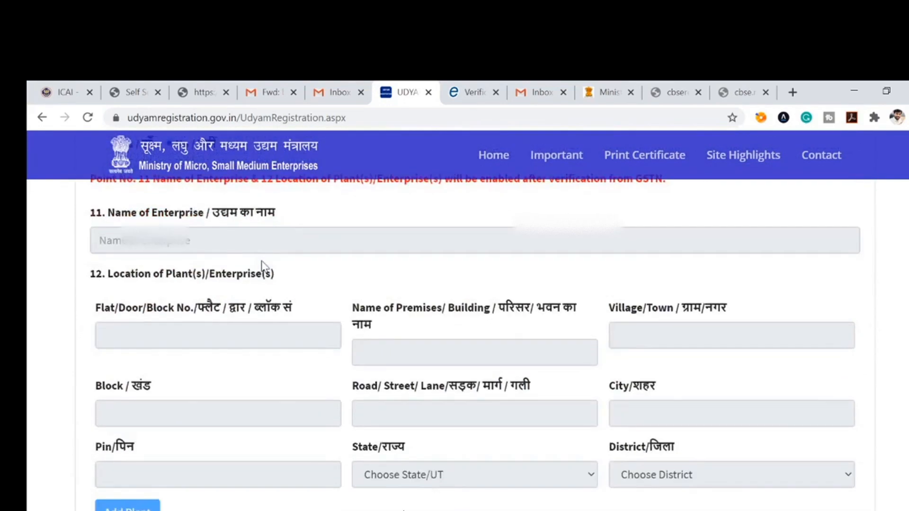
{"action": "scroll", "coordinate": [262, 266], "scroll_direction": "down", "scroll_amount": 5}
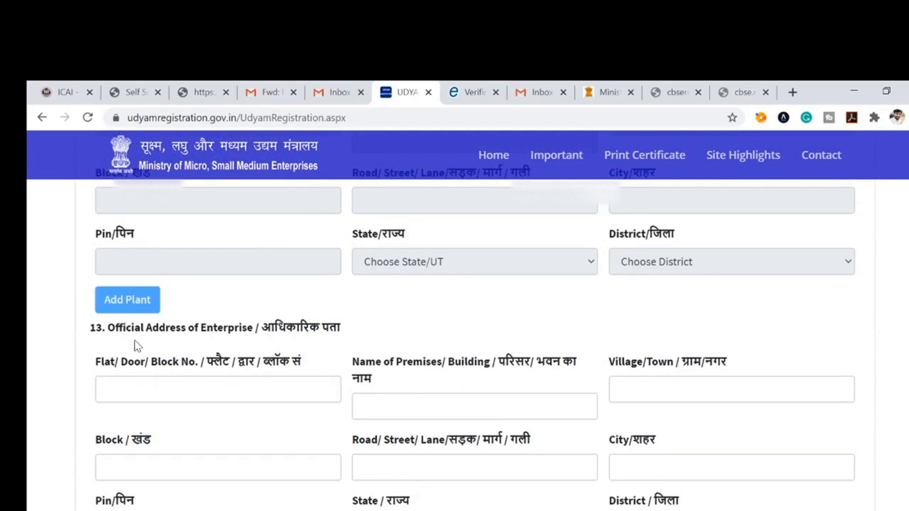
{"action": "left_click", "coordinate": [168, 389]}
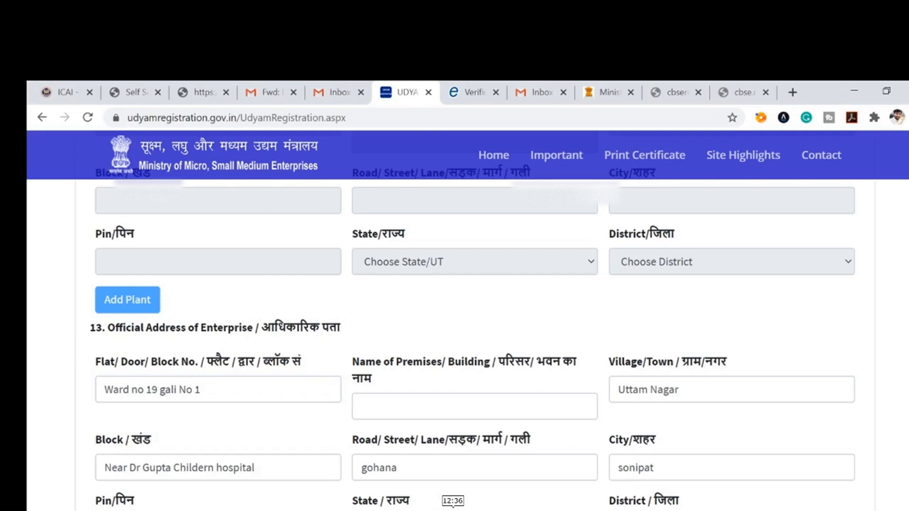
{"action": "scroll", "coordinate": [422, 355], "scroll_direction": "down", "scroll_amount": 8}
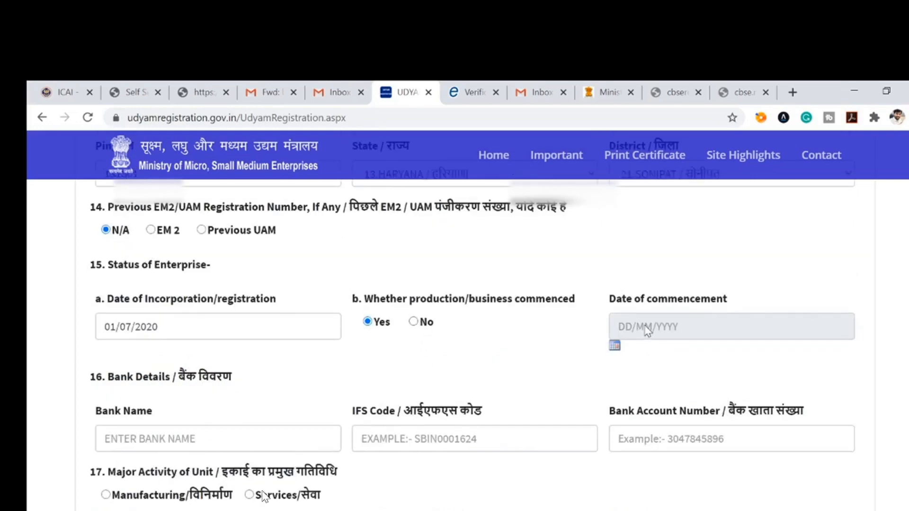
Step: Mark production as not yet commenced and return to the registration form
{"action": "left_click", "coordinate": [413, 322]}
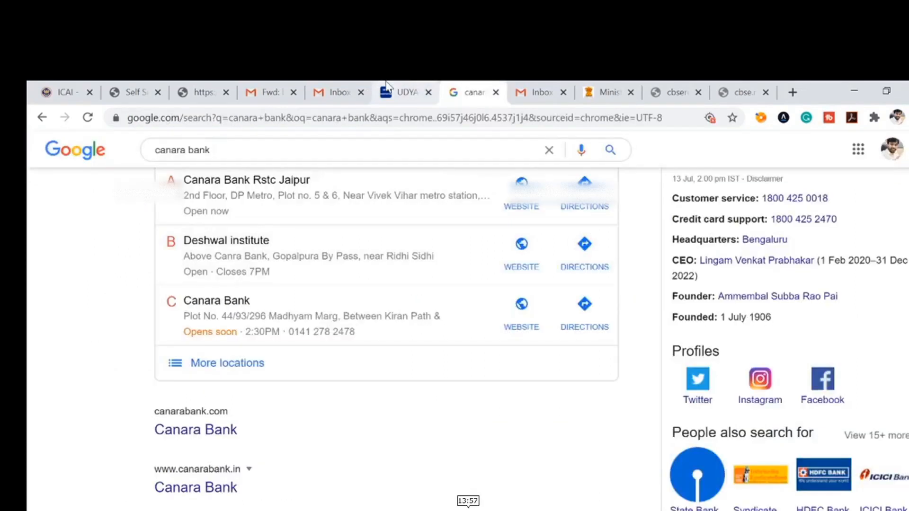
{"action": "left_click", "coordinate": [386, 90]}
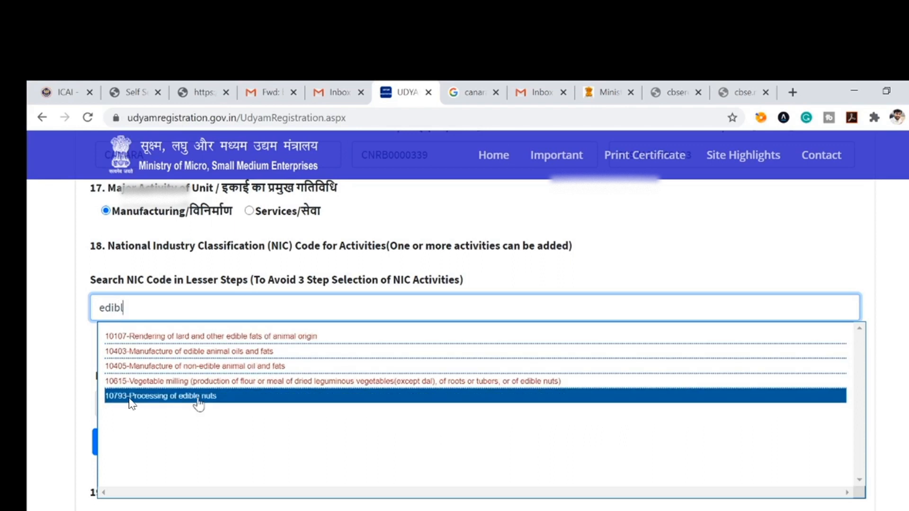
Step: Choose 10793-Processing of edible nuts as the NIC code
{"action": "left_click", "coordinate": [197, 397]}
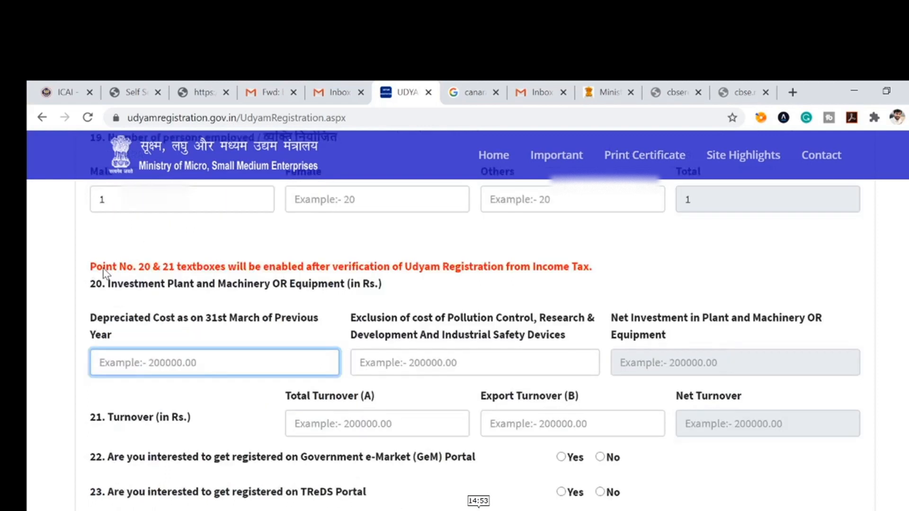
{"action": "left_click_drag", "start_coordinate": [103, 268], "coordinate": [161, 282]}
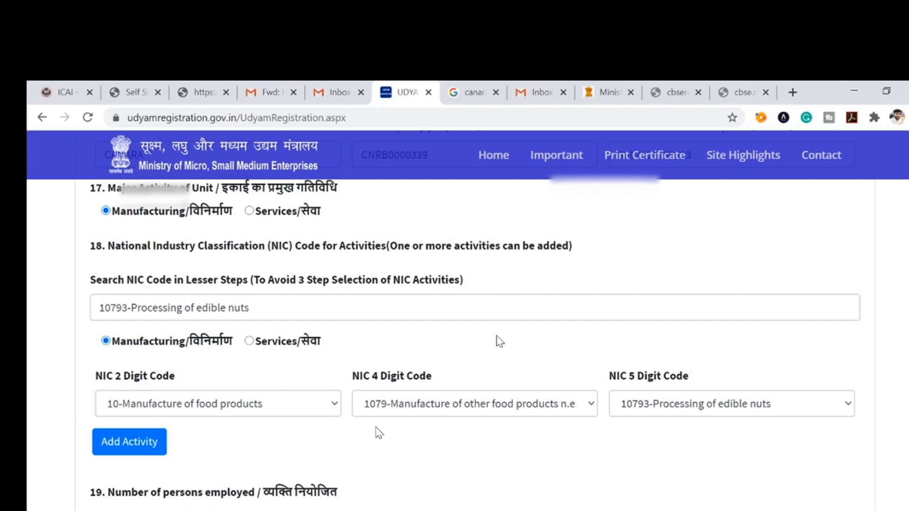
Step: Fill in the employee counts and enter 0 as total turnover
{"action": "scroll", "coordinate": [496, 336], "scroll_direction": "down", "scroll_amount": 3}
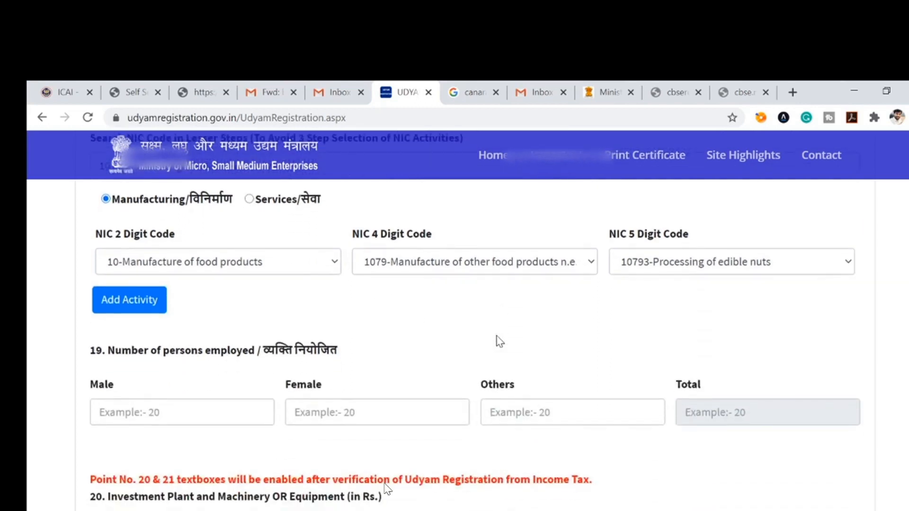
{"action": "left_click", "coordinate": [156, 419]}
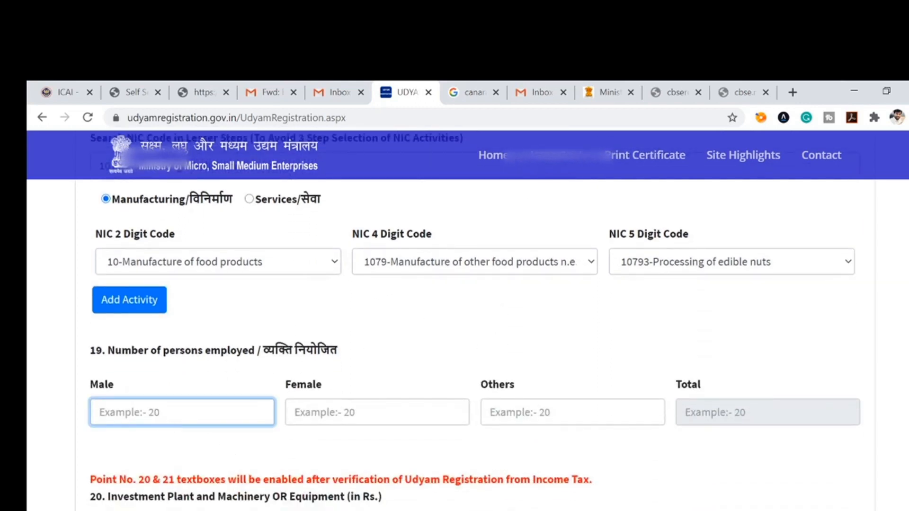
{"action": "left_click", "coordinate": [353, 423]}
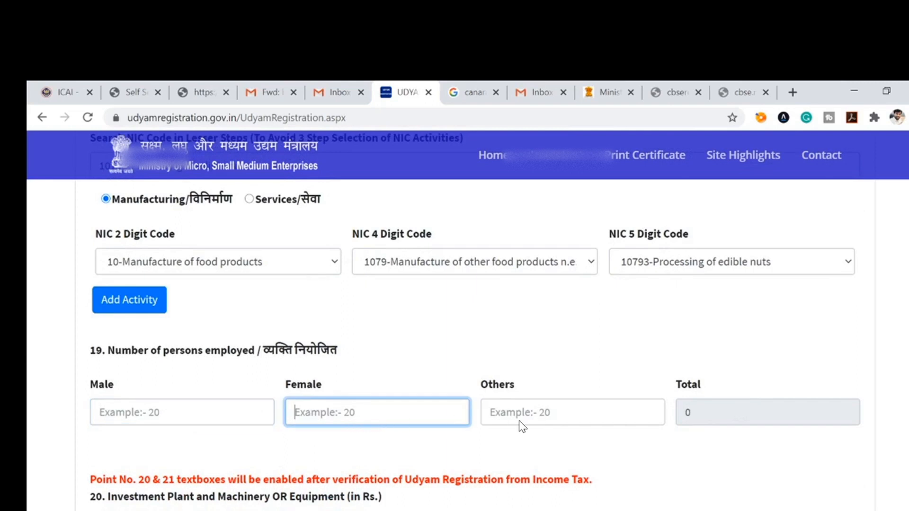
{"action": "left_click", "coordinate": [171, 413]}
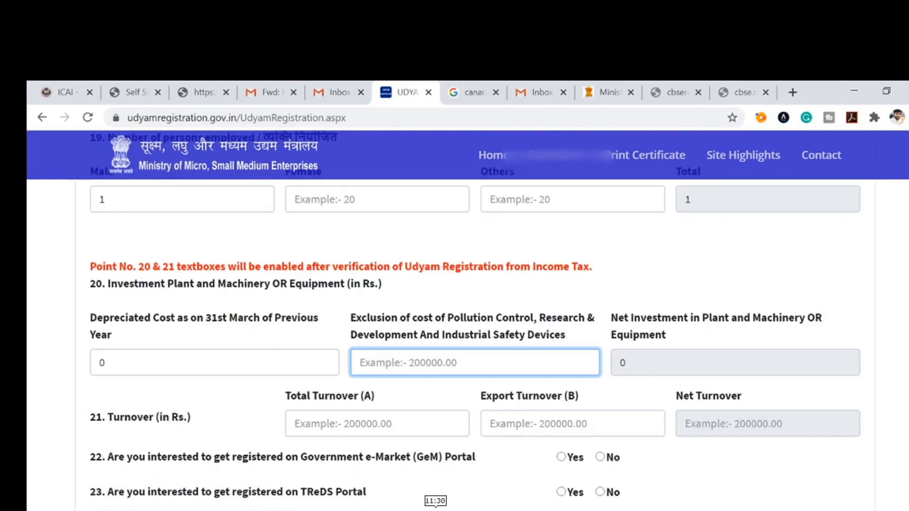
{"action": "key", "text": "Tab"}
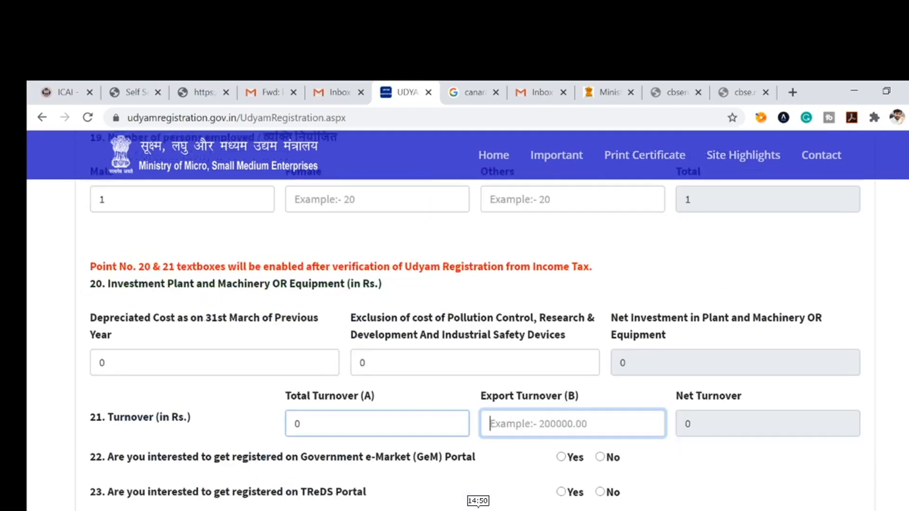
{"action": "type", "text": "0"}
{"action": "key", "text": "Tab"}
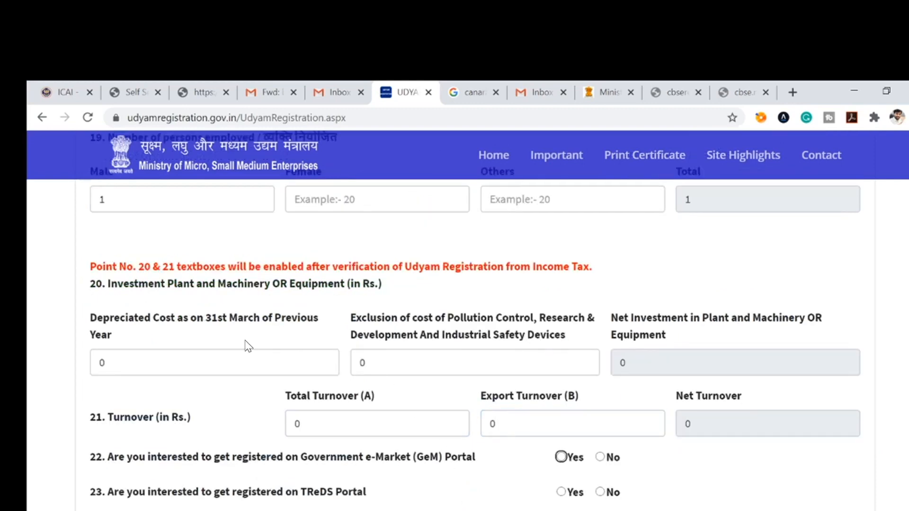
Step: Decline GeM registration and enter 0 for depreciated cost and pollution-control exclusion
{"action": "scroll", "coordinate": [317, 412], "scroll_direction": "down", "scroll_amount": 3}
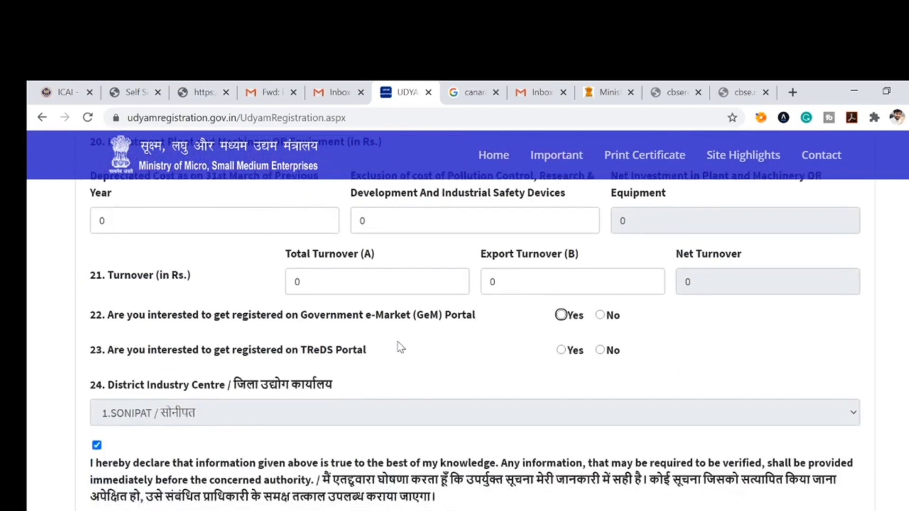
{"action": "left_click", "coordinate": [599, 315]}
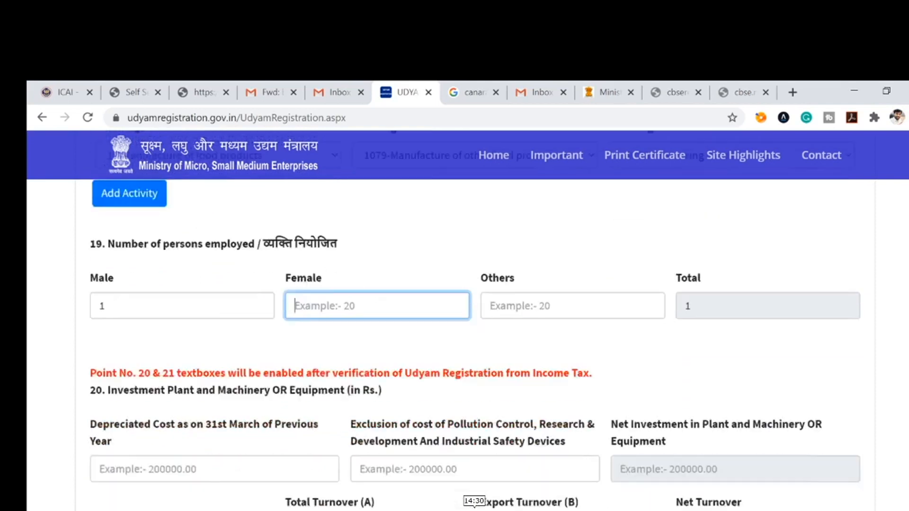
{"action": "scroll", "coordinate": [179, 417], "scroll_direction": "down", "scroll_amount": 2}
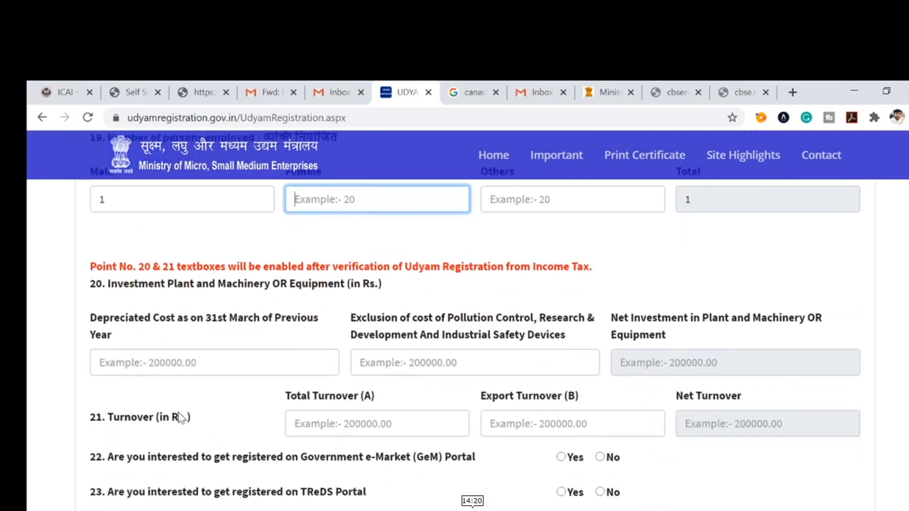
{"action": "left_click", "coordinate": [116, 317]}
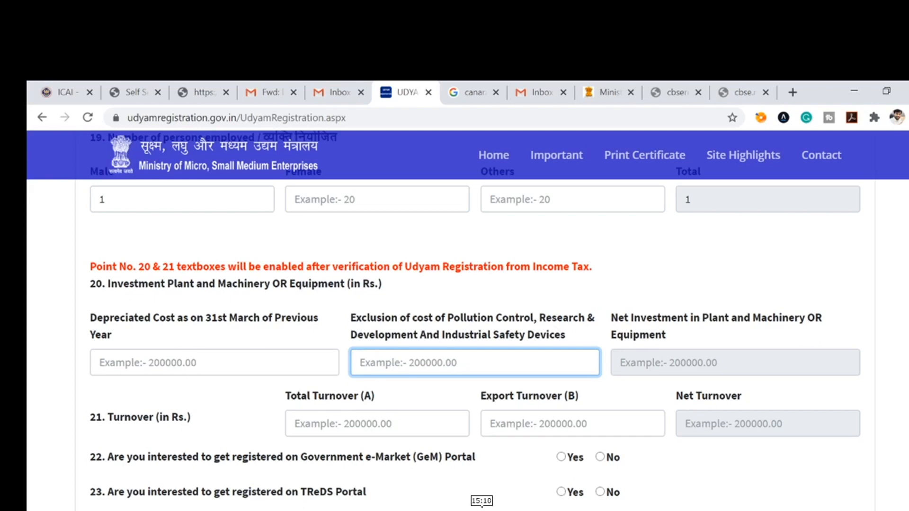
{"action": "key", "text": "shift+Tab"}
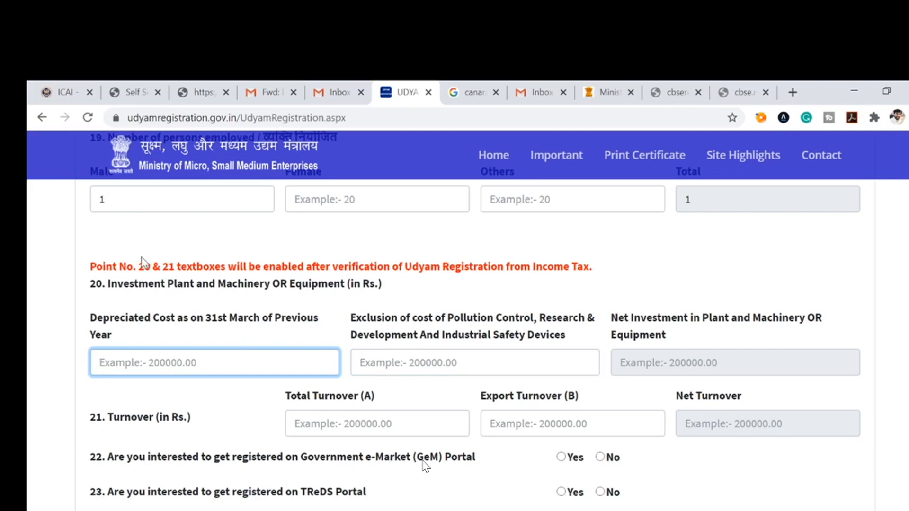
{"action": "left_click_drag", "start_coordinate": [103, 268], "coordinate": [161, 283]}
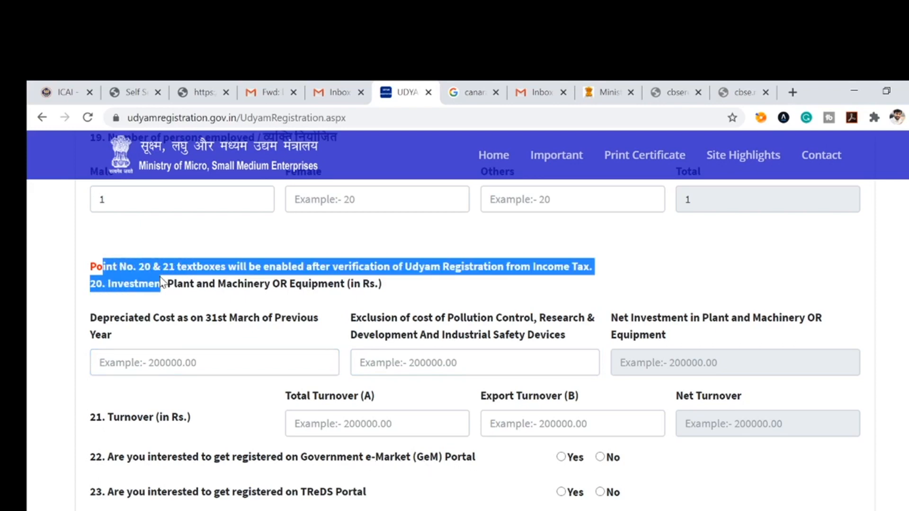
{"action": "left_click", "coordinate": [170, 362]}
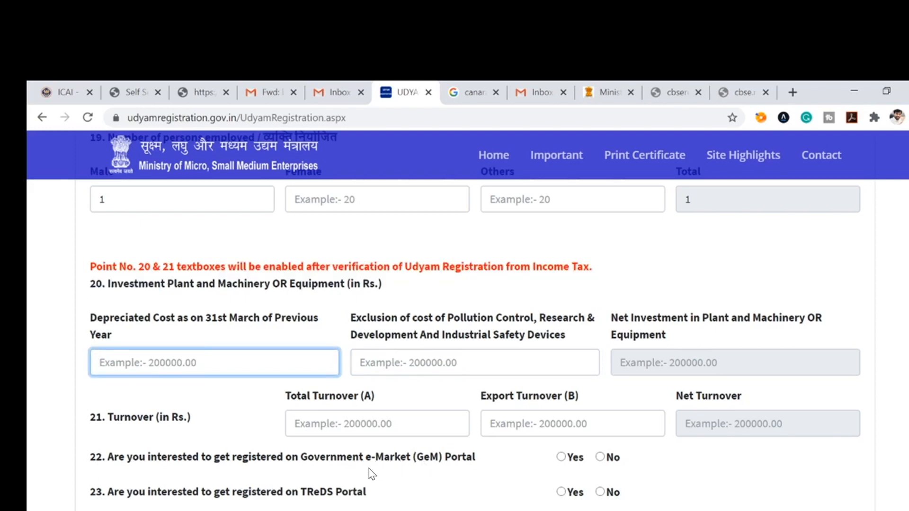
{"action": "type", "text": "0"}
{"action": "key", "text": "Tab"}
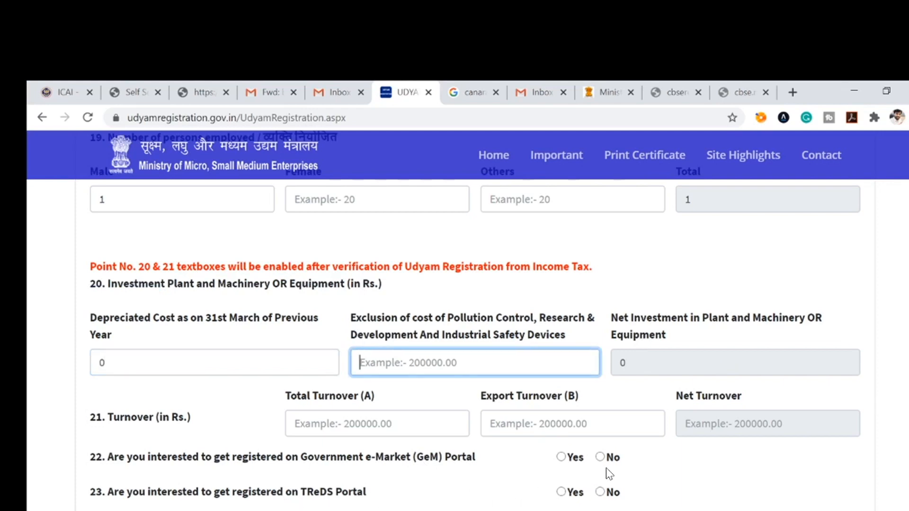
{"action": "type", "text": "0"}
{"action": "key", "text": "Tab"}
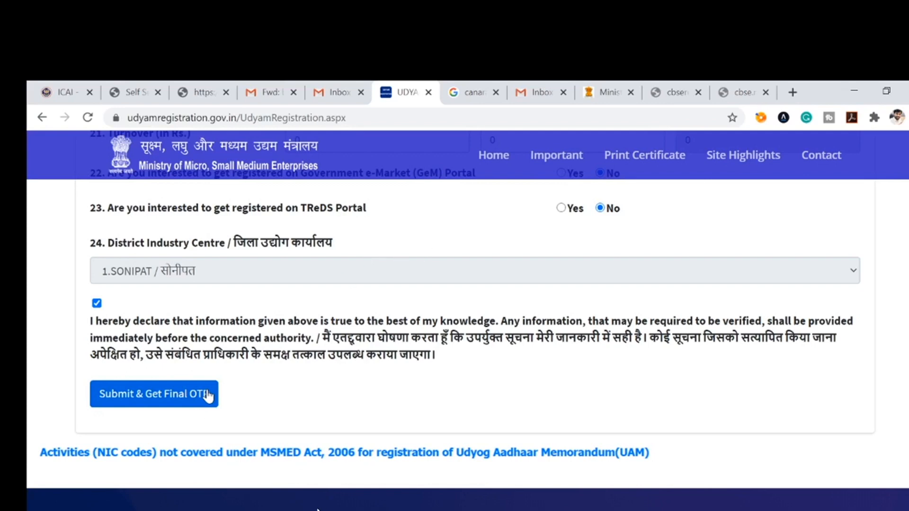
Step: Submit the form, then replace the premises name in the official address
{"action": "left_click", "coordinate": [208, 394]}
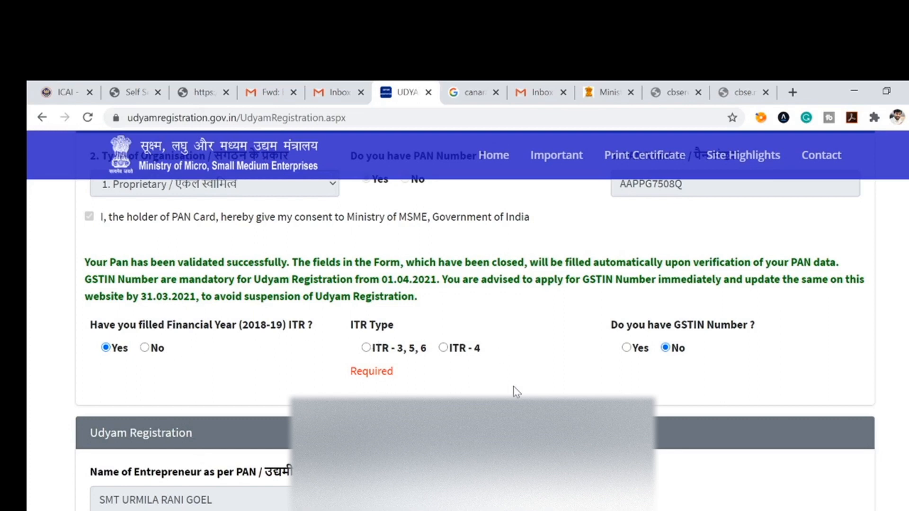
{"action": "scroll", "coordinate": [542, 389], "scroll_direction": "down", "scroll_amount": 20}
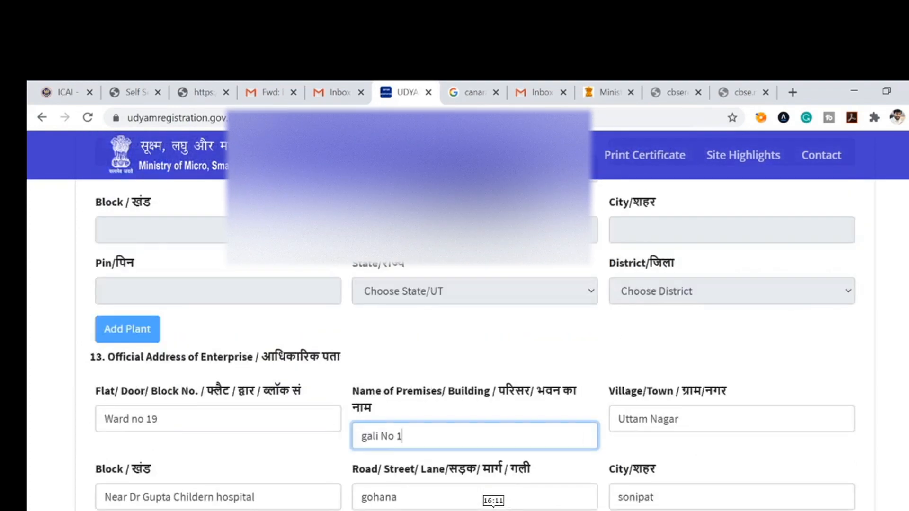
{"action": "key", "text": "ctrl+a"}
{"action": "type", "text": "Ram"}
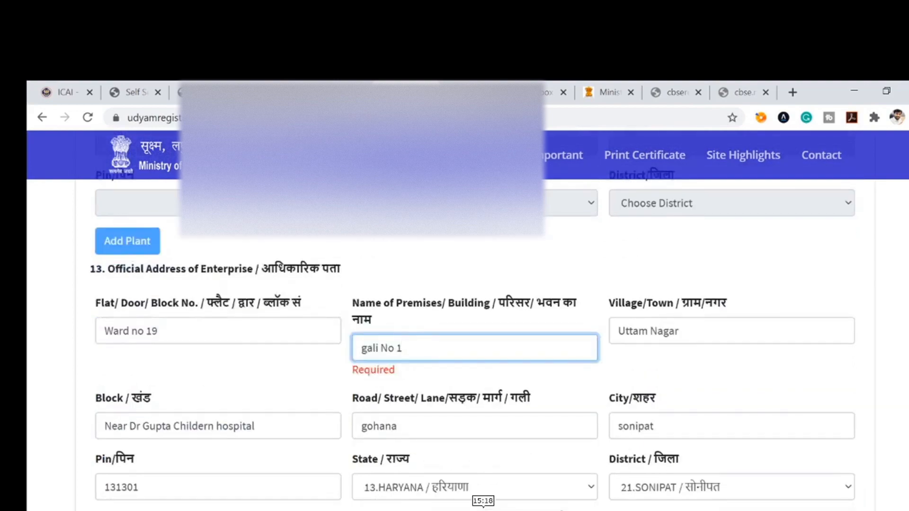
Step: Add the chosen edible-nuts NIC code as an activity
{"action": "scroll", "coordinate": [393, 312], "scroll_direction": "down", "scroll_amount": 2}
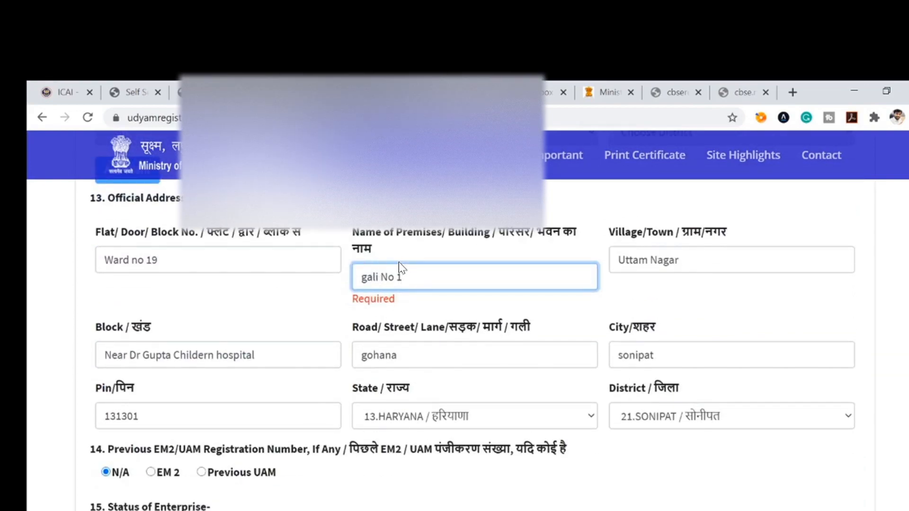
{"action": "scroll", "coordinate": [398, 262], "scroll_direction": "down", "scroll_amount": 15}
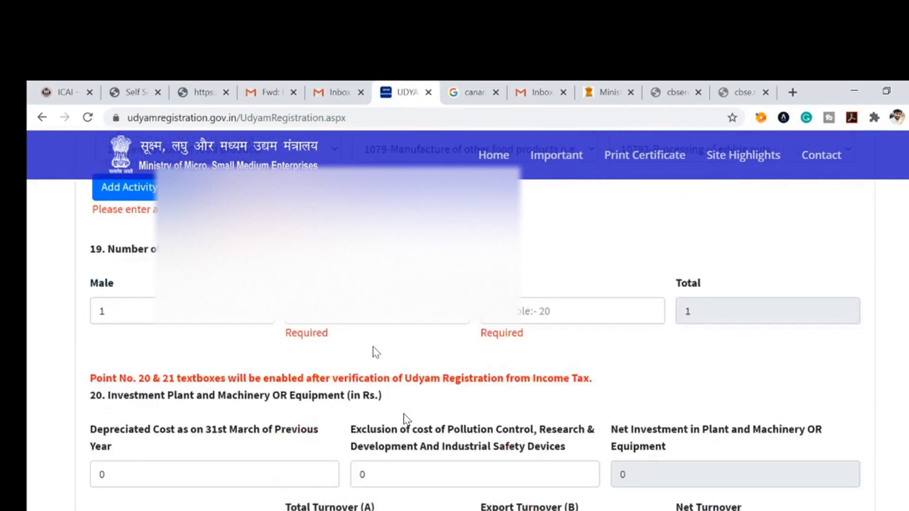
{"action": "scroll", "coordinate": [163, 305], "scroll_direction": "up", "scroll_amount": 3}
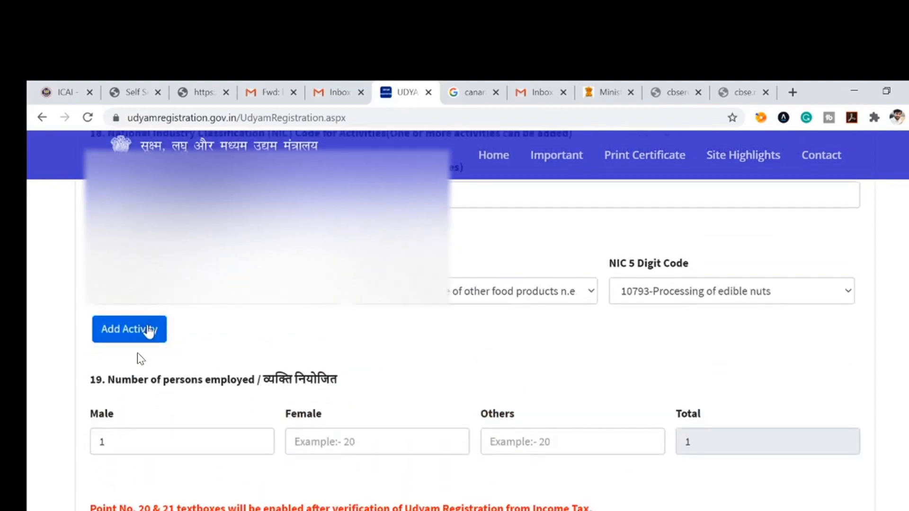
{"action": "left_click", "coordinate": [149, 331]}
Step: Remove the extra street text from the flat entry and record 1 male employee
{"action": "scroll", "coordinate": [150, 329], "scroll_direction": "down", "scroll_amount": 5}
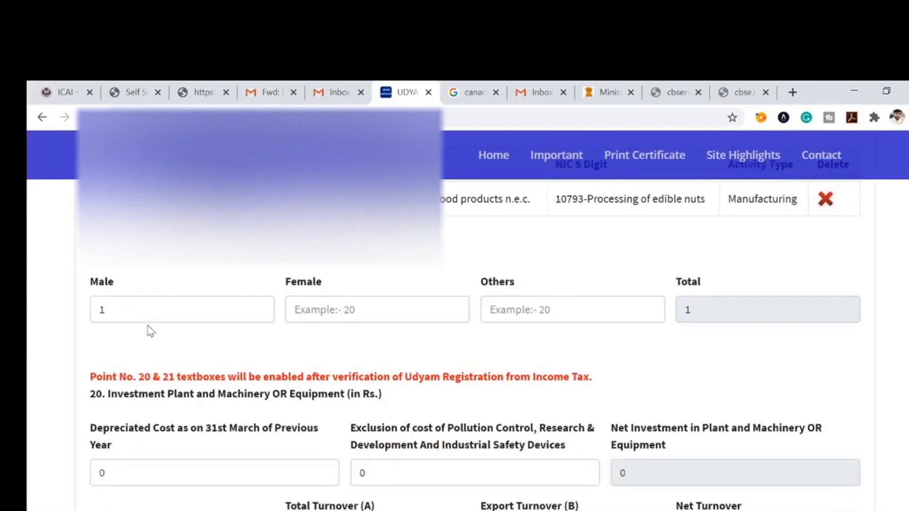
{"action": "scroll", "coordinate": [150, 330], "scroll_direction": "down", "scroll_amount": 6}
{"action": "scroll", "coordinate": [148, 329], "scroll_direction": "up", "scroll_amount": 3}
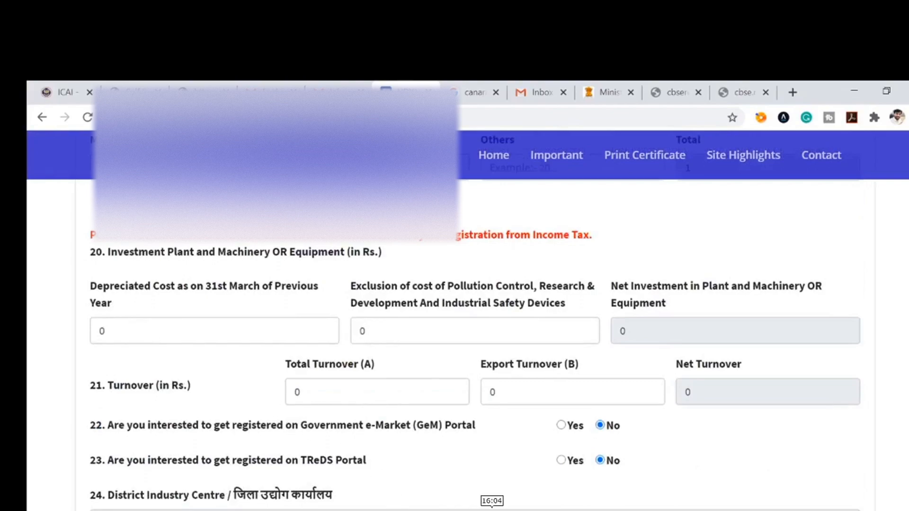
{"action": "scroll", "coordinate": [361, 312], "scroll_direction": "up", "scroll_amount": 15}
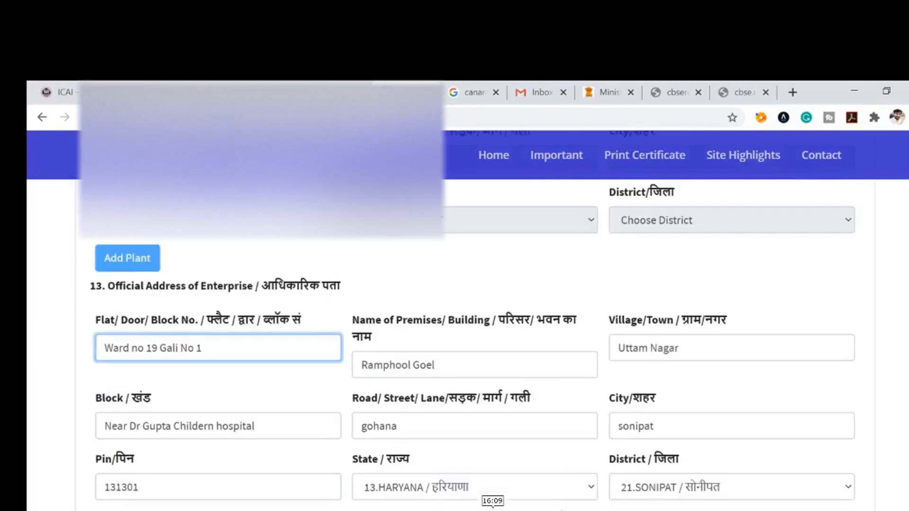
{"action": "key", "text": "BackSpace"}
{"action": "key", "text": "BackSpace"}
{"action": "key", "text": "BackSpace"}
{"action": "key", "text": "BackSpace"}
{"action": "key", "text": "BackSpace"}
{"action": "key", "text": "BackSpace"}
{"action": "key", "text": "BackSpace"}
{"action": "key", "text": "BackSpace"}
{"action": "key", "text": "BackSpace"}
{"action": "key", "text": "BackSpace"}
{"action": "key", "text": "Tab"}
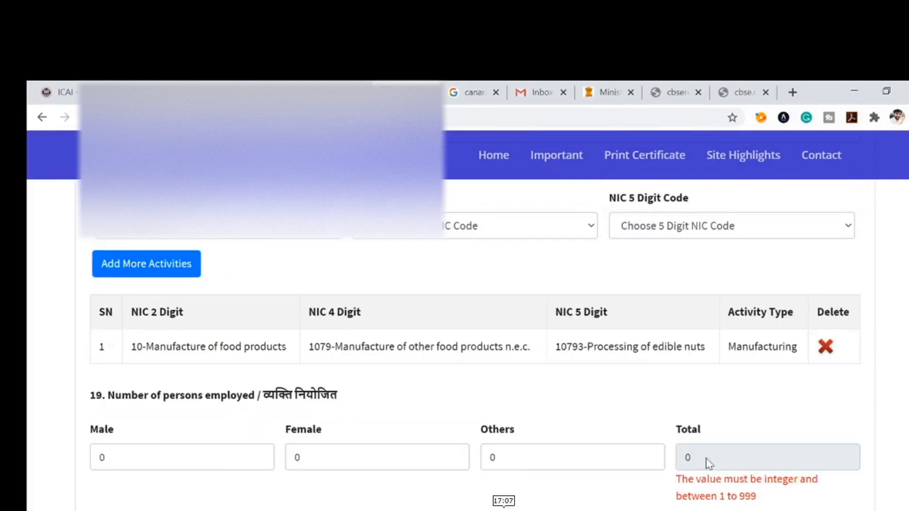
{"action": "key", "text": "Tab"}
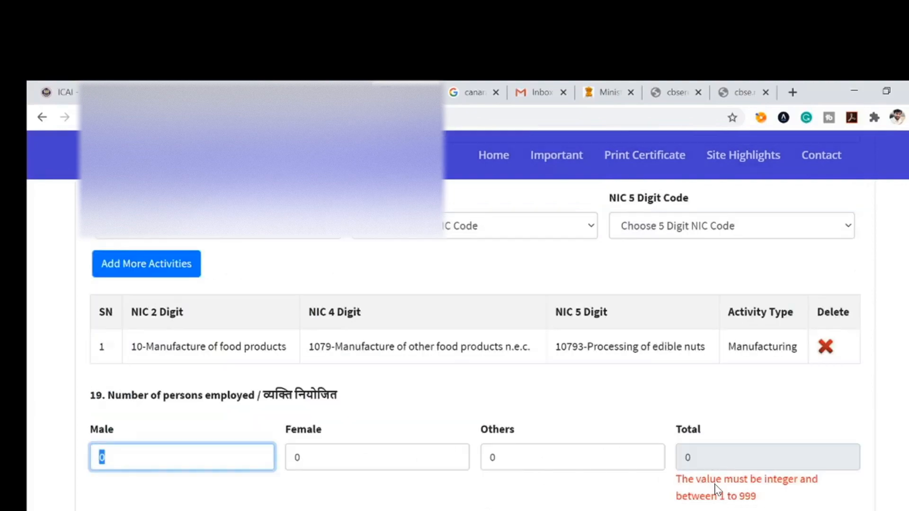
{"action": "type", "text": "1"}
{"action": "key", "text": "Tab"}
{"action": "scroll", "coordinate": [464, 464], "scroll_direction": "down", "scroll_amount": 1}
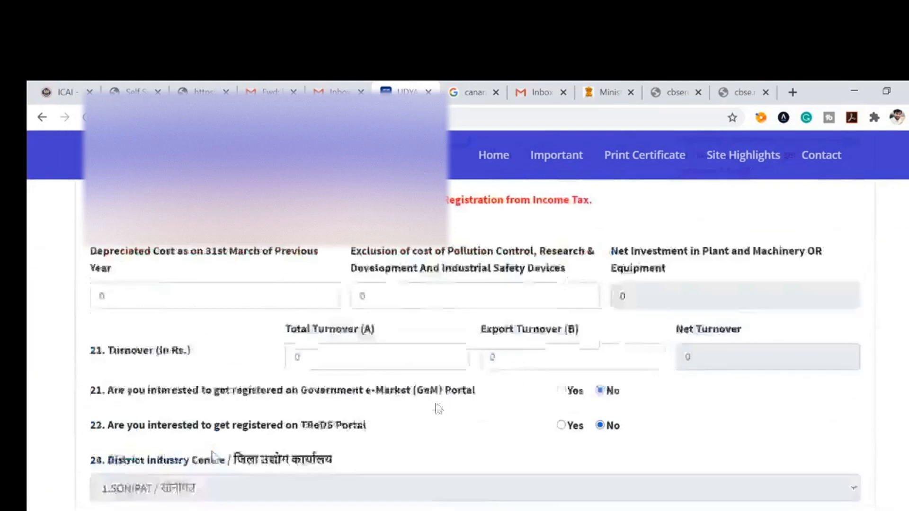
{"action": "scroll", "coordinate": [502, 364], "scroll_direction": "down", "scroll_amount": 2}
{"action": "scroll", "coordinate": [626, 292], "scroll_direction": "up", "scroll_amount": 6}
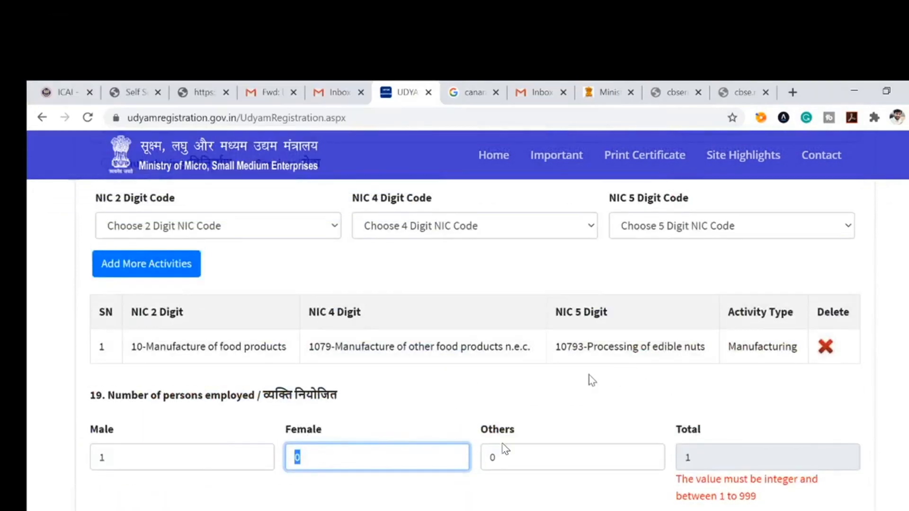
{"action": "scroll", "coordinate": [592, 380], "scroll_direction": "down", "scroll_amount": 15}
Step: Request the final OTP, confirm the data is correct, and enter the verification code
{"action": "left_click", "coordinate": [172, 232]}
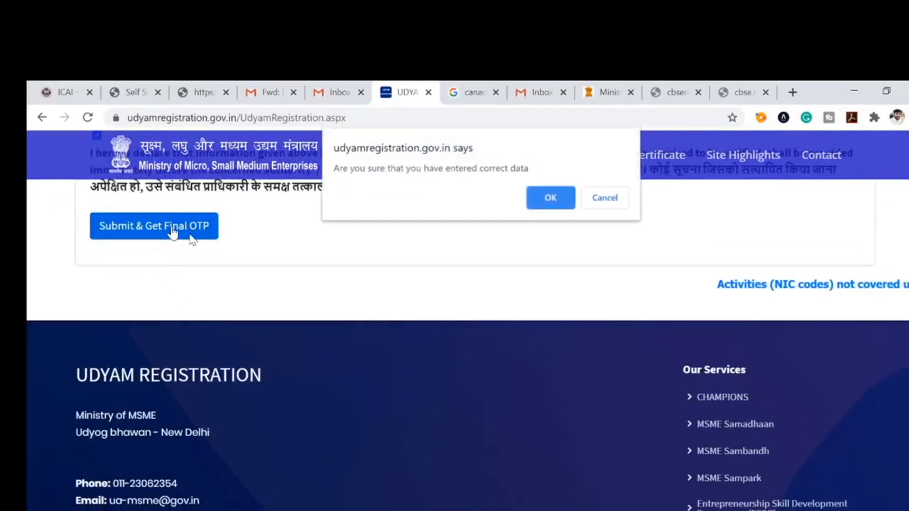
{"action": "left_click", "coordinate": [542, 201]}
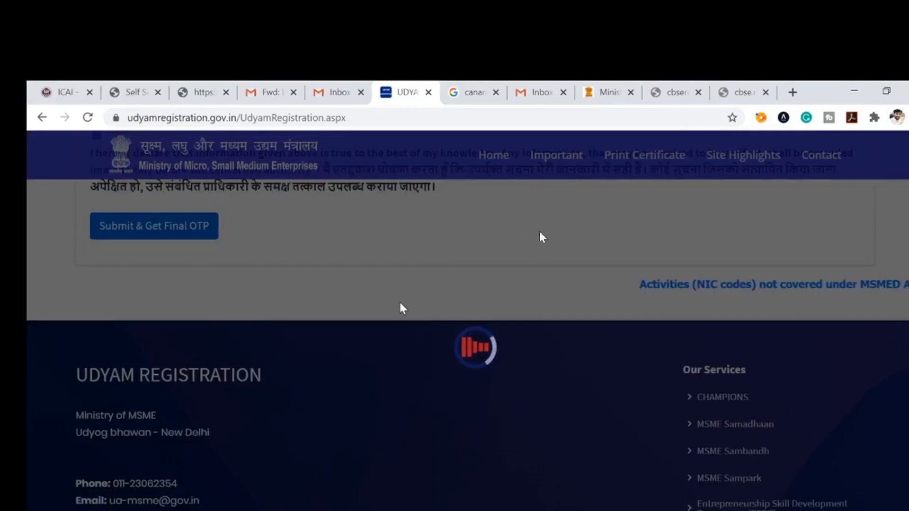
{"action": "scroll", "coordinate": [400, 303], "scroll_direction": "up", "scroll_amount": 2}
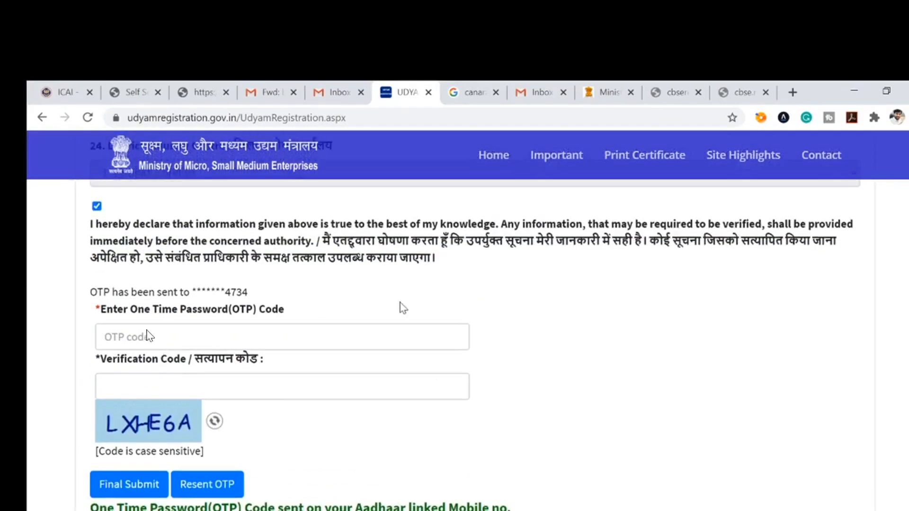
{"action": "scroll", "coordinate": [400, 303], "scroll_direction": "up", "scroll_amount": 3}
{"action": "scroll", "coordinate": [400, 303], "scroll_direction": "down", "scroll_amount": 3}
{"action": "left_click", "coordinate": [282, 387]}
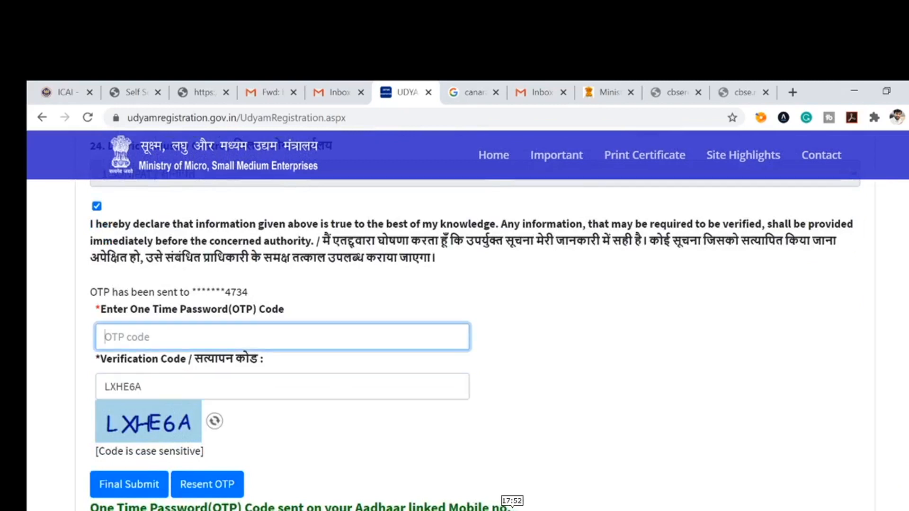
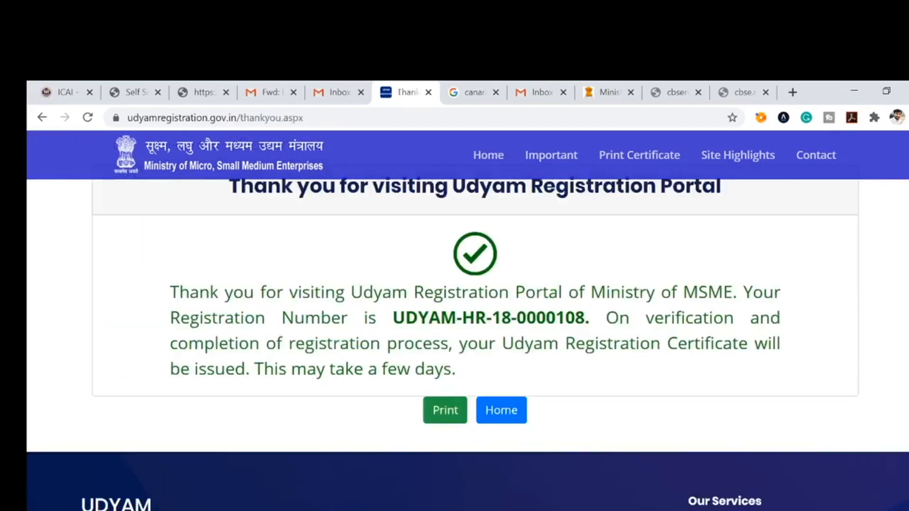